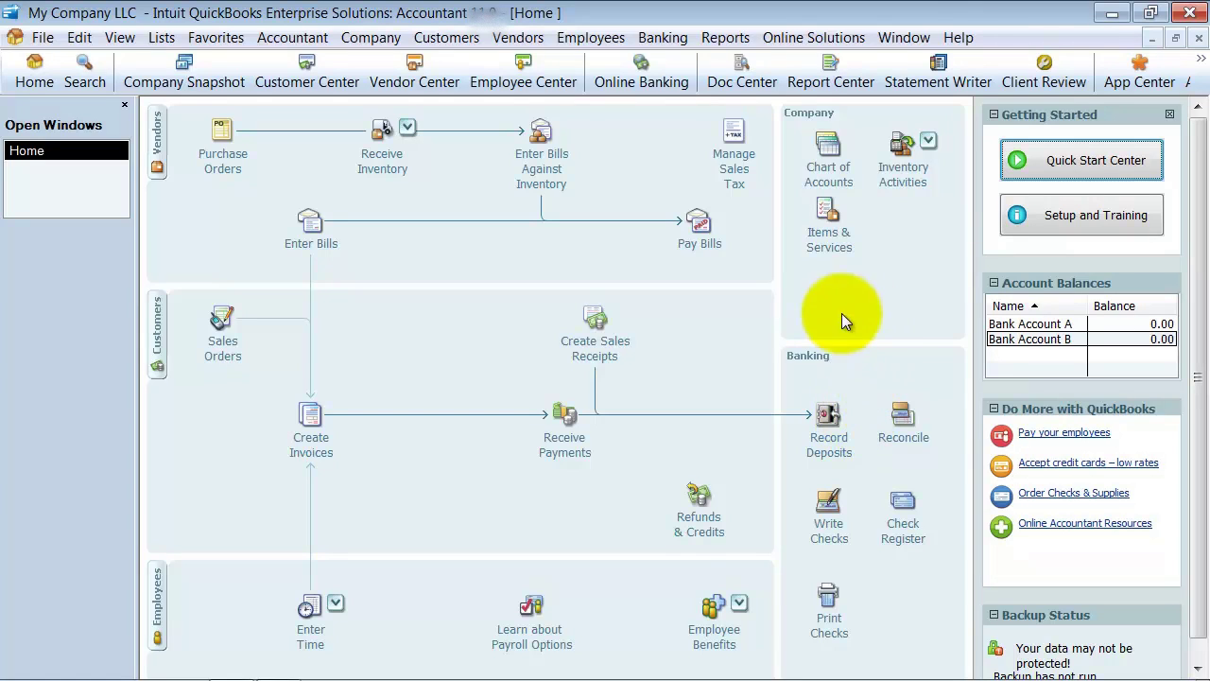
# Open a blank invoice, glance at the Templates list, and collapse the History pane
pyautogui.click(306, 451)
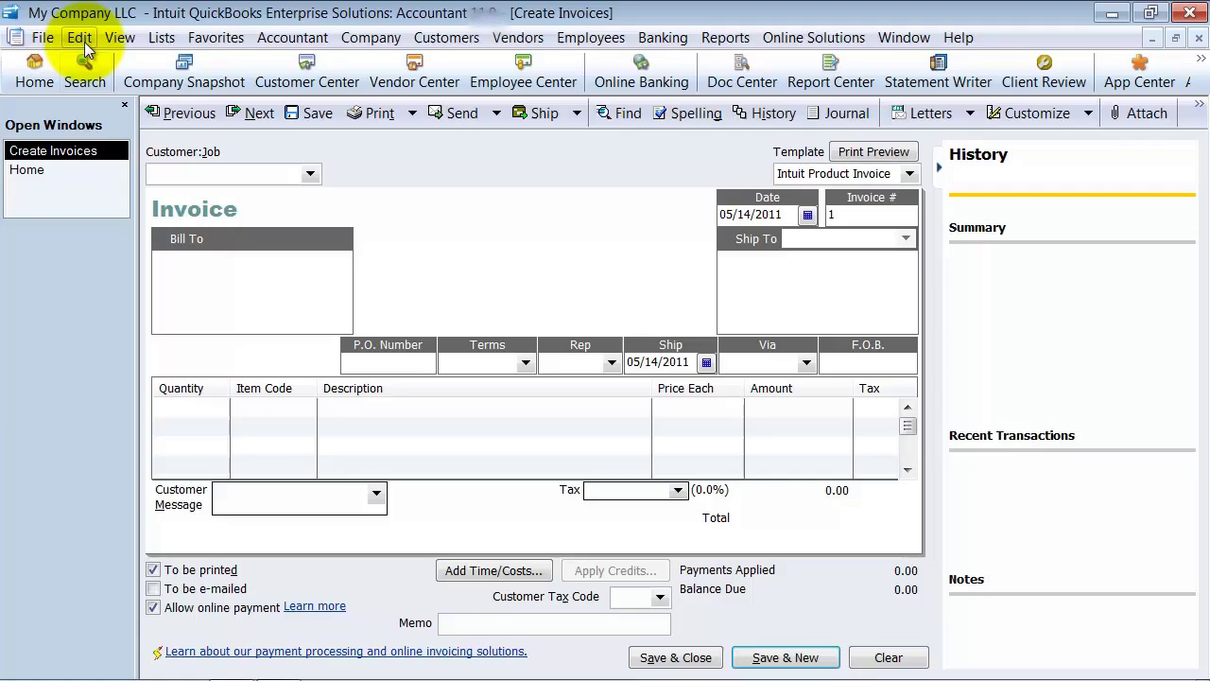
pyautogui.click(156, 38)
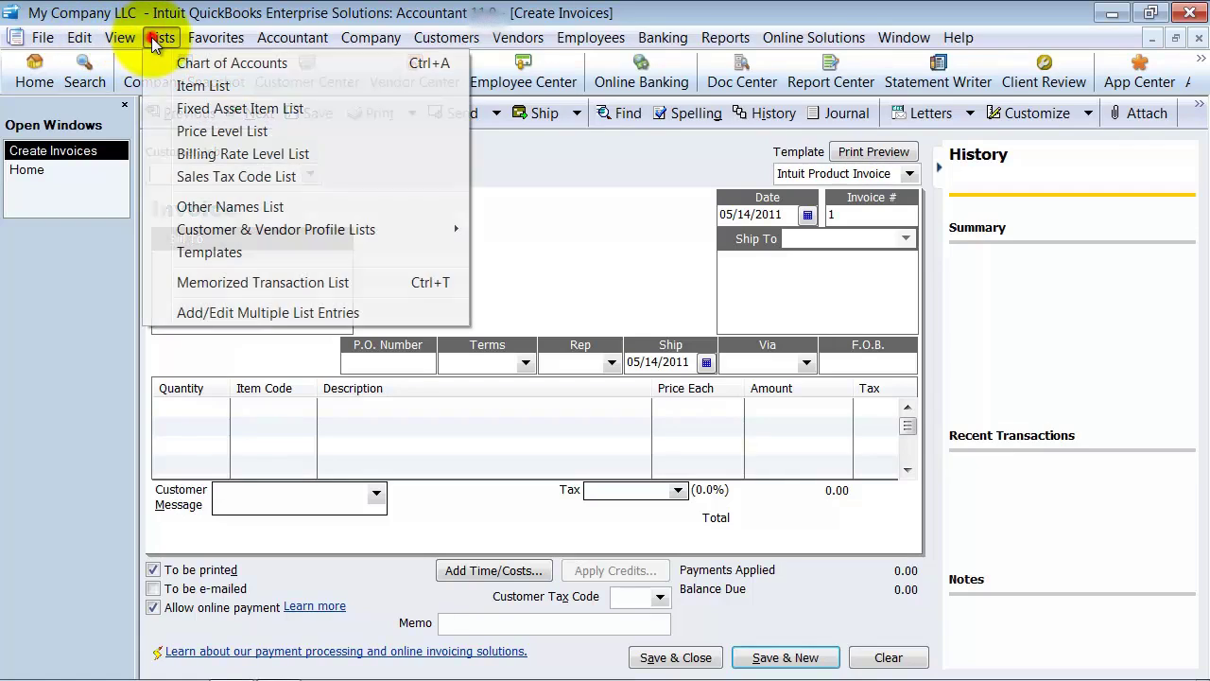
pyautogui.click(189, 252)
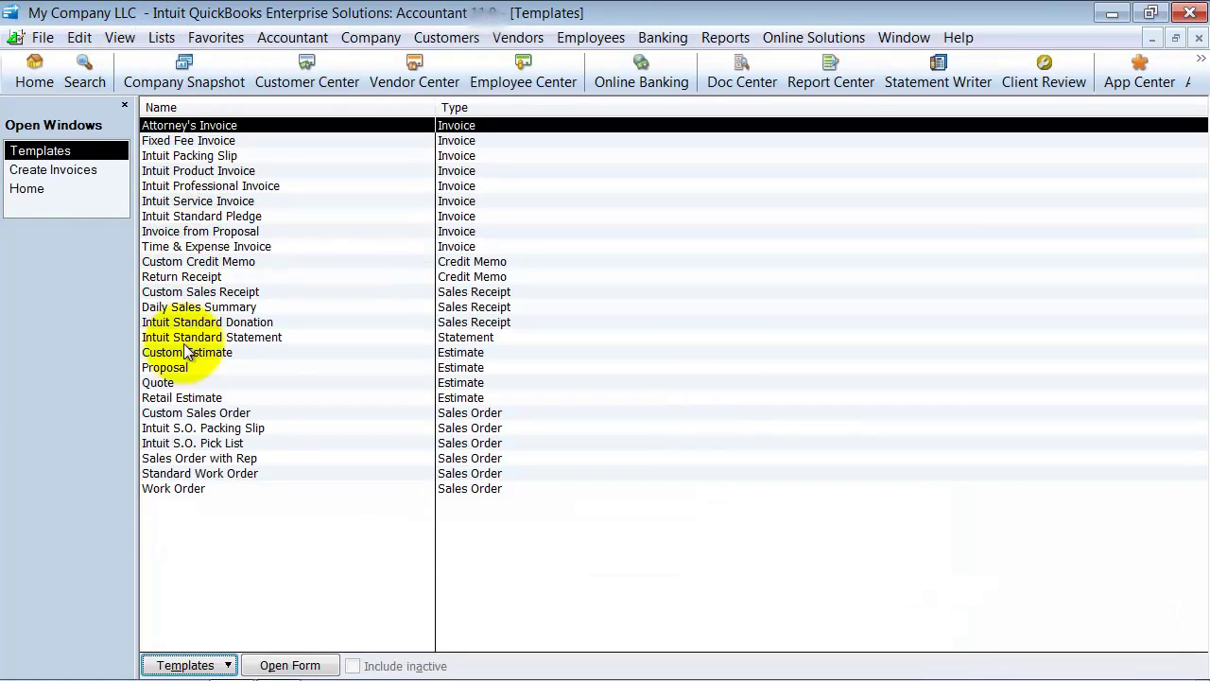
pyautogui.click(1199, 37)
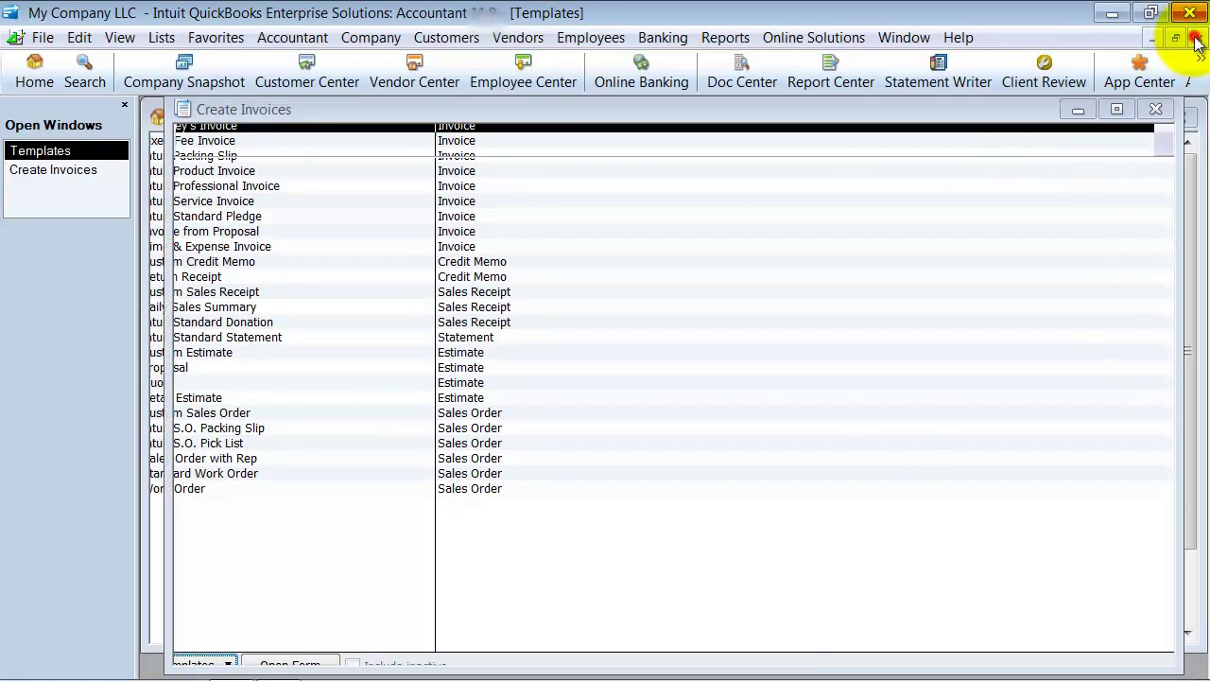
pyautogui.click(938, 167)
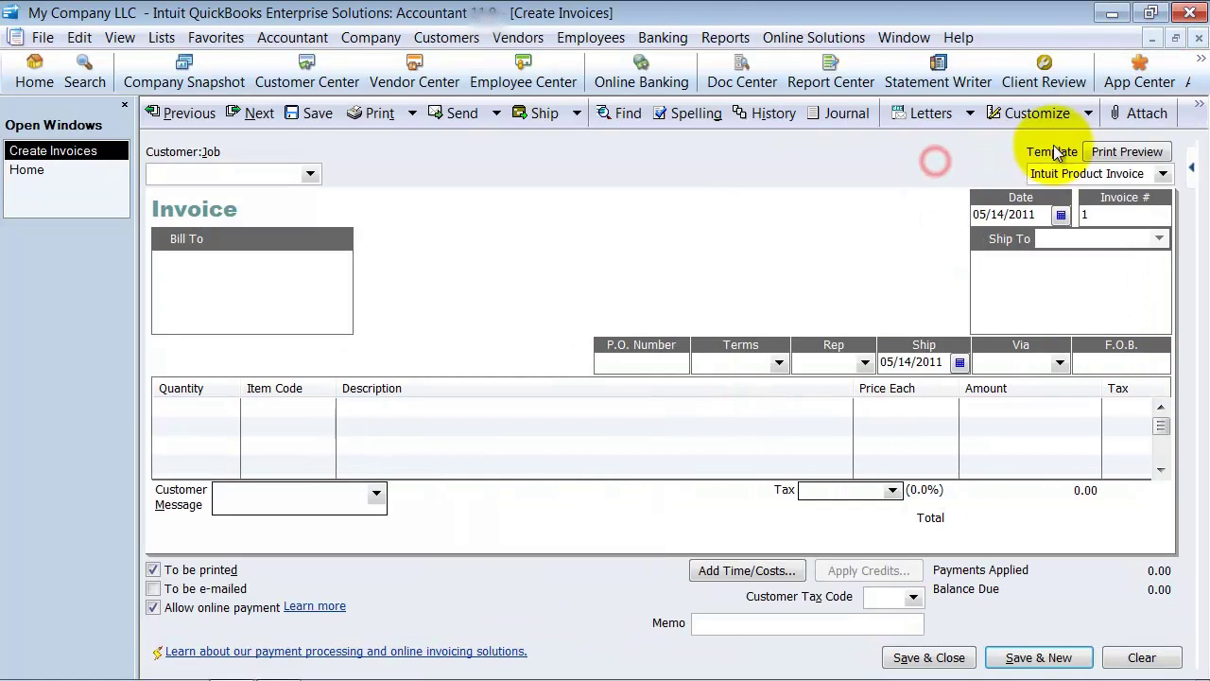
pyautogui.click(1090, 114)
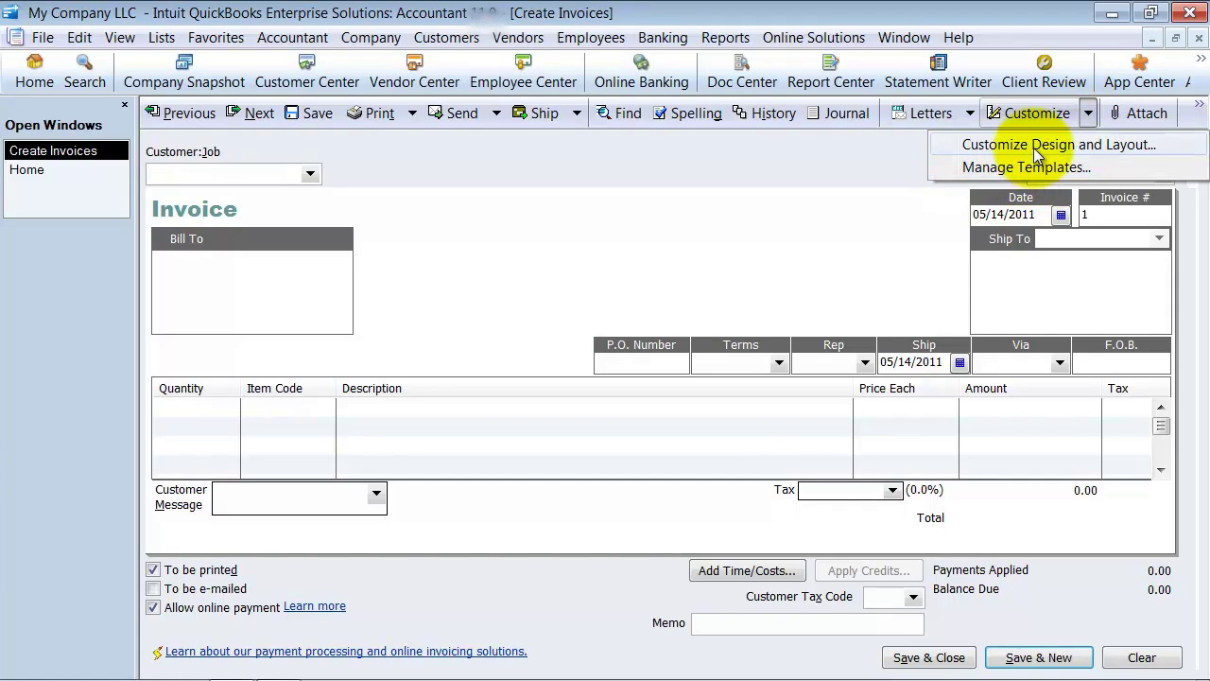
# Start a new invoice design from Customize Design and Layout, triggering the Locked Template prompt
pyautogui.click(1037, 147)
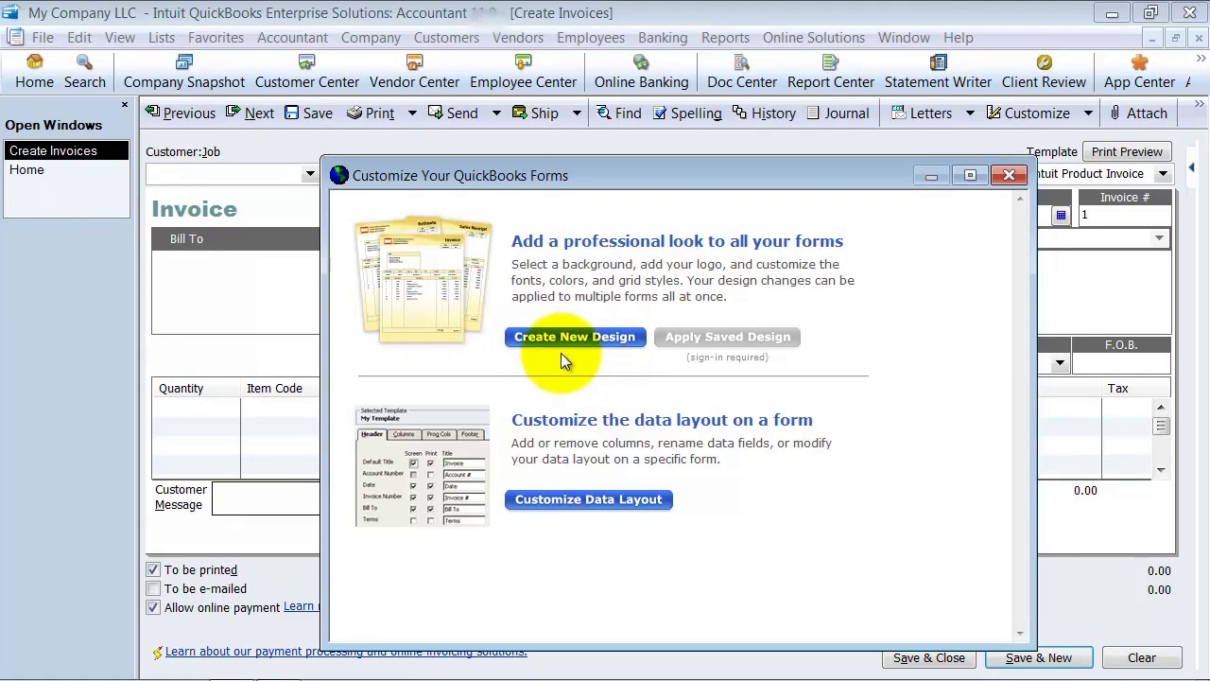
pyautogui.click(585, 504)
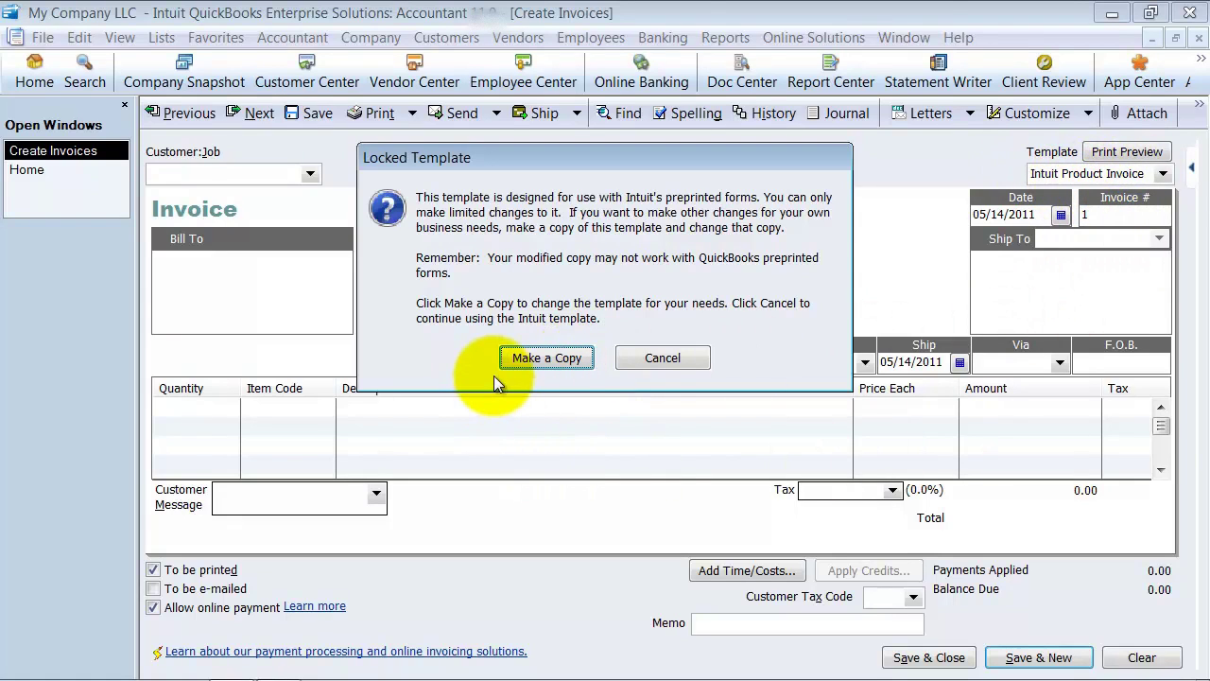
# Copy the locked Intuit Product Invoice template and reposition the Additional Customization window
pyautogui.click(557, 360)
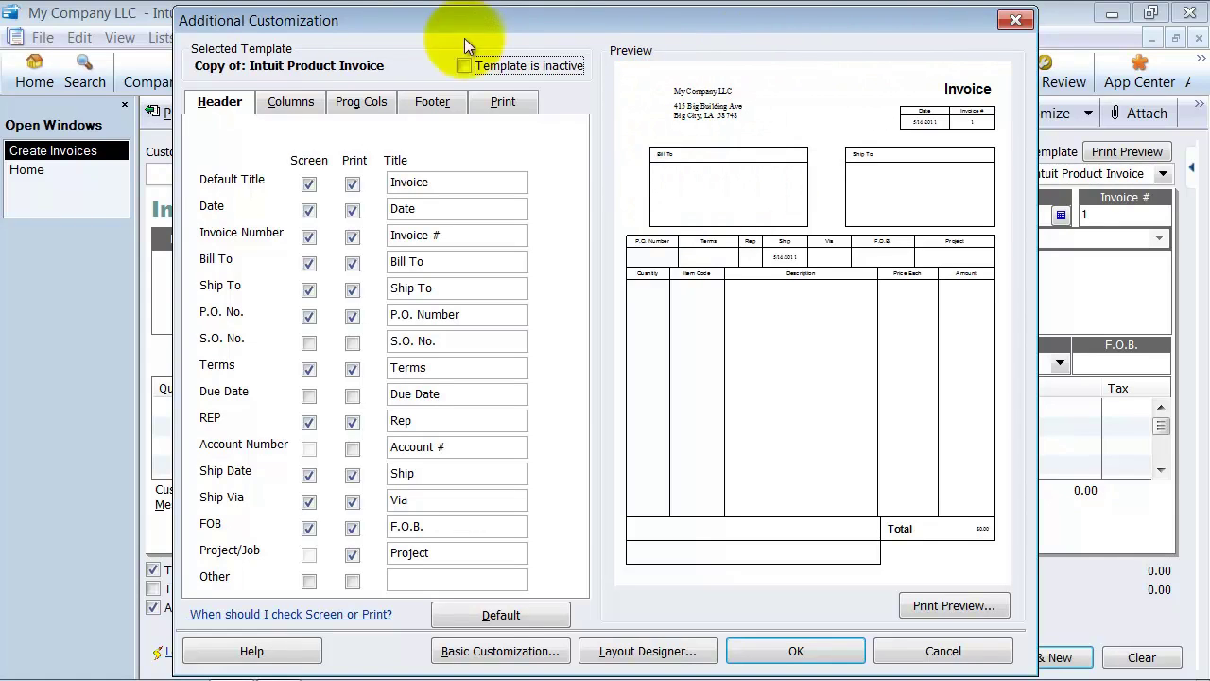
pyautogui.moveTo(432, 29); pyautogui.dragTo(429, 86)
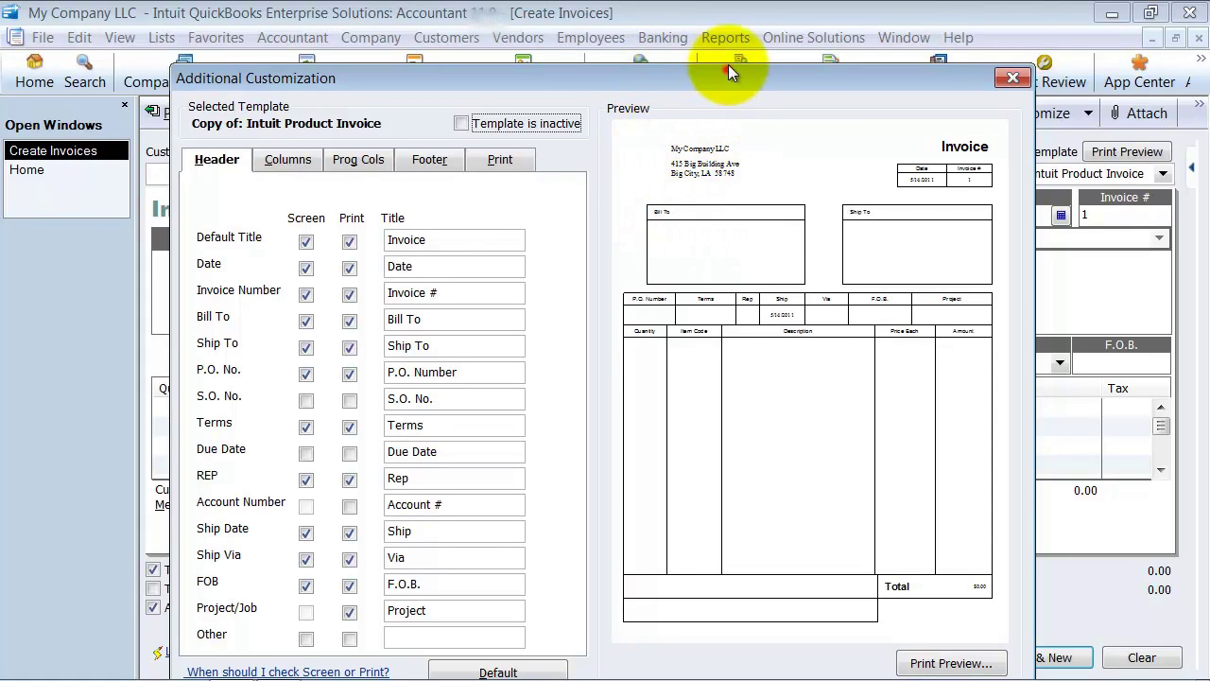
pyautogui.moveTo(728, 68); pyautogui.dragTo(728, 5)
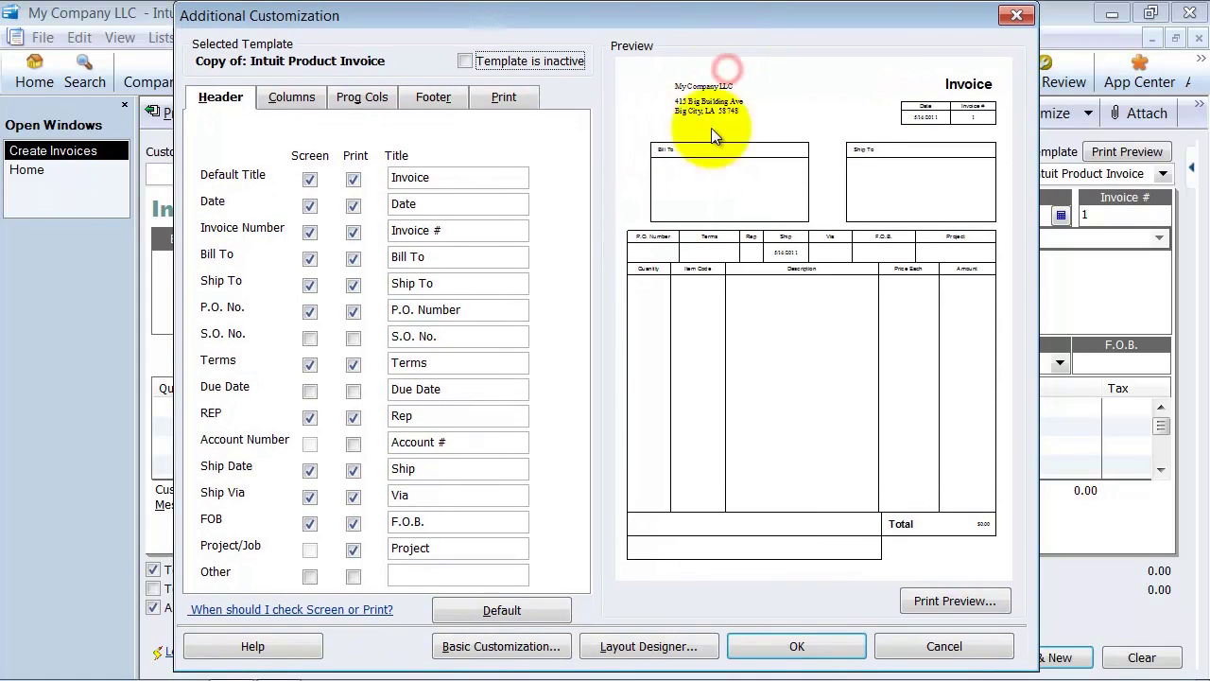
# Enable Use logo on the template copy with qblg.jpg from the Desktop
pyautogui.click(516, 652)
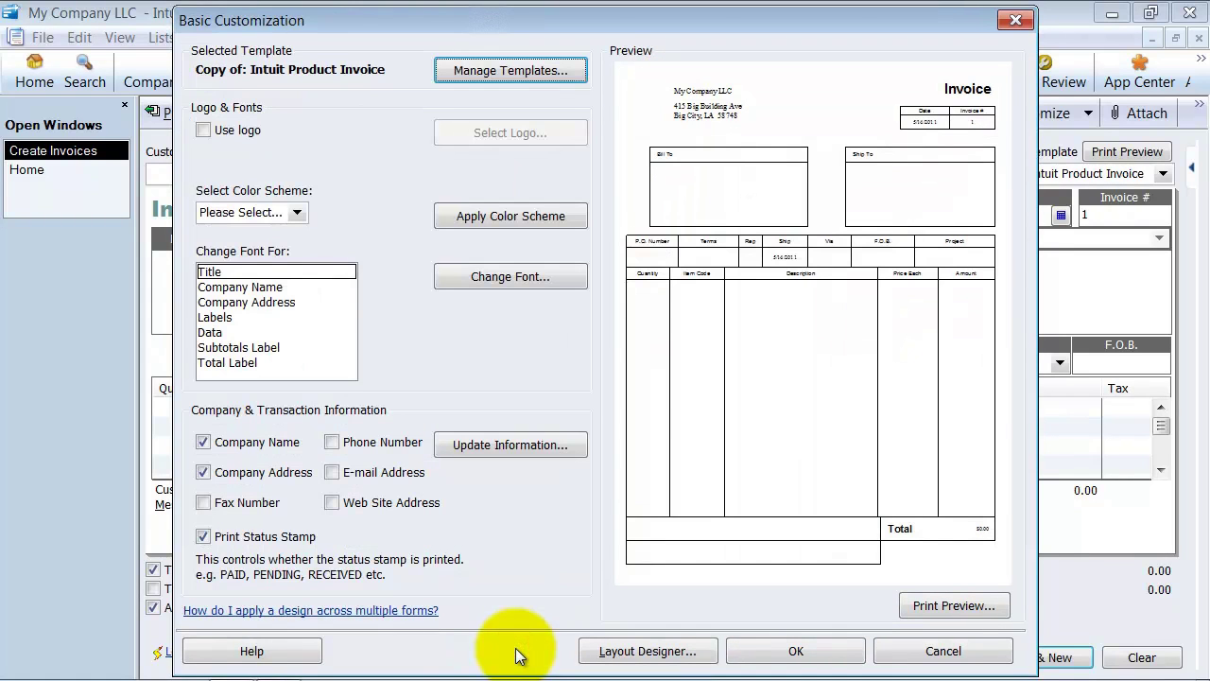
pyautogui.click(209, 129)
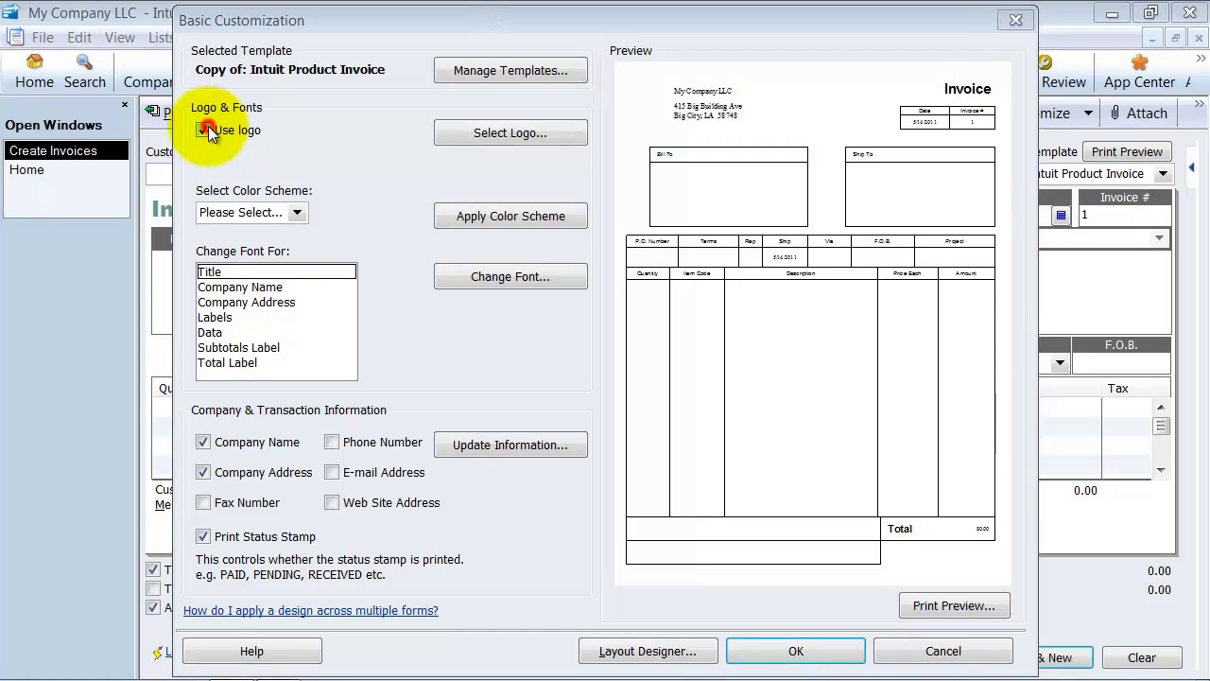
pyautogui.click(241, 213)
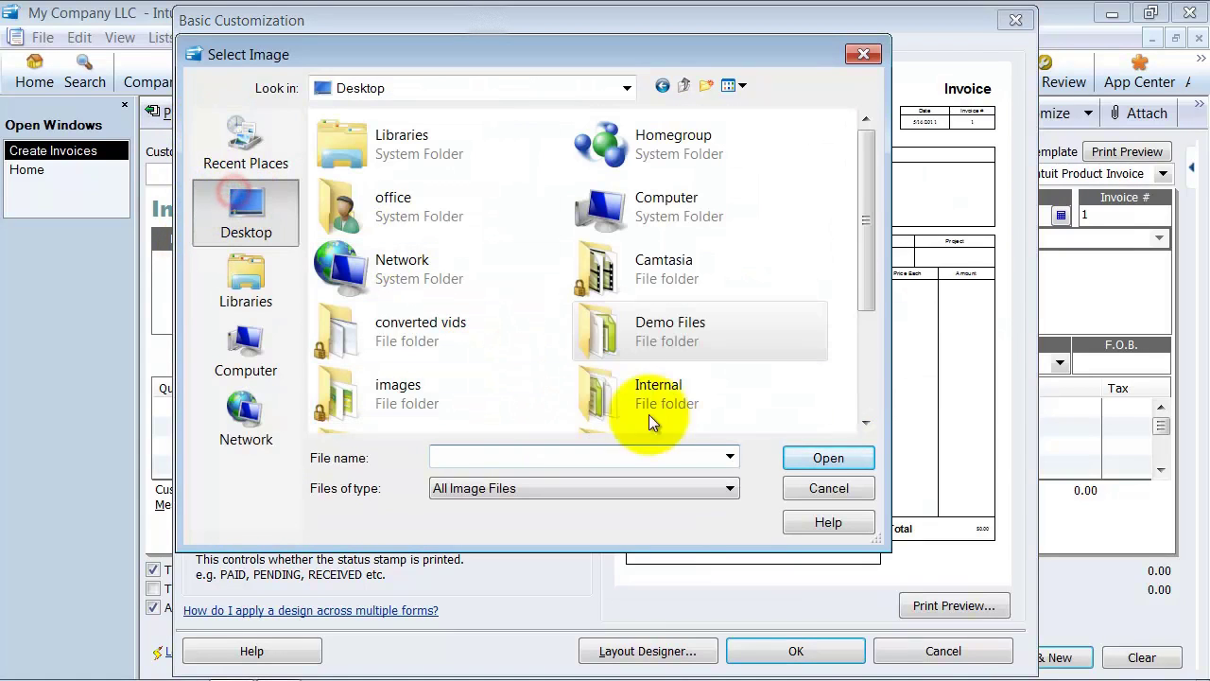
pyautogui.moveTo(868, 195); pyautogui.dragTo(866, 293)
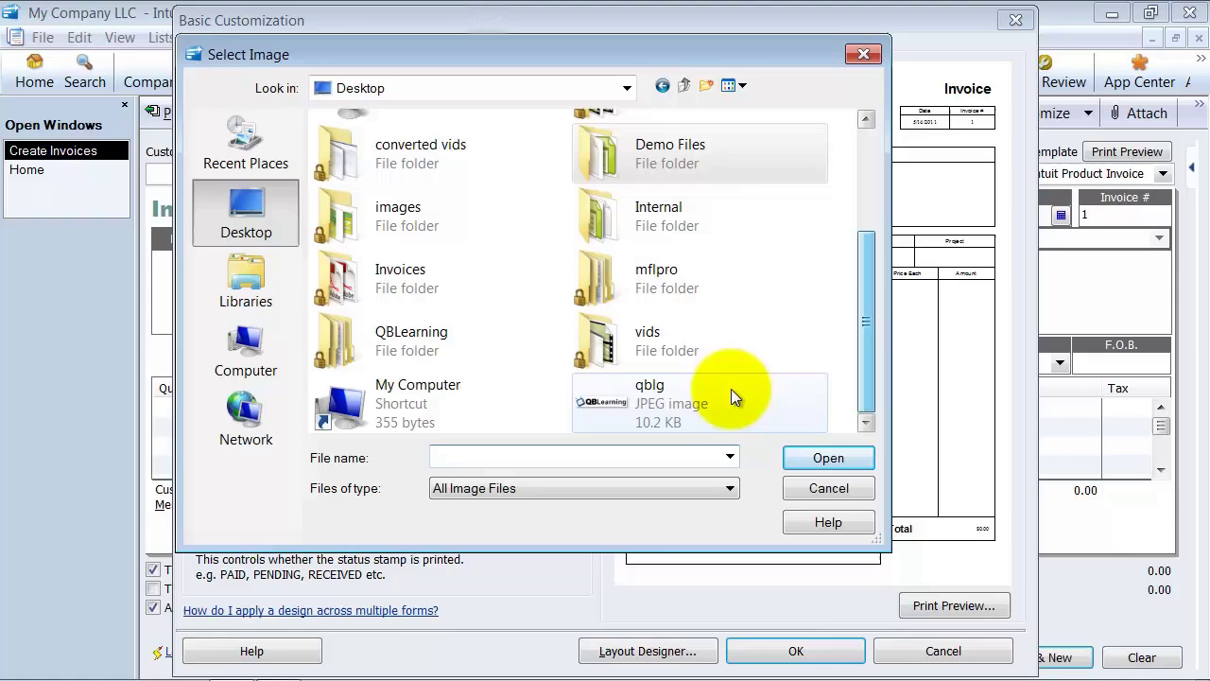
pyautogui.doubleClick(650, 398)
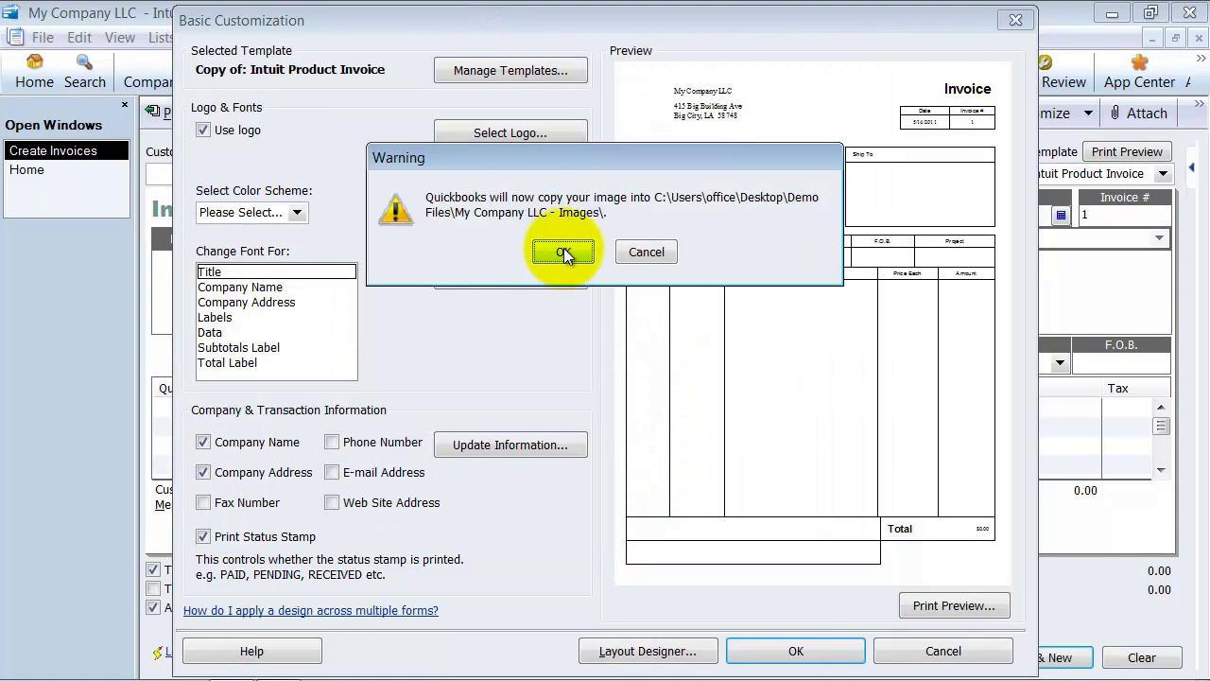
pyautogui.click(563, 251)
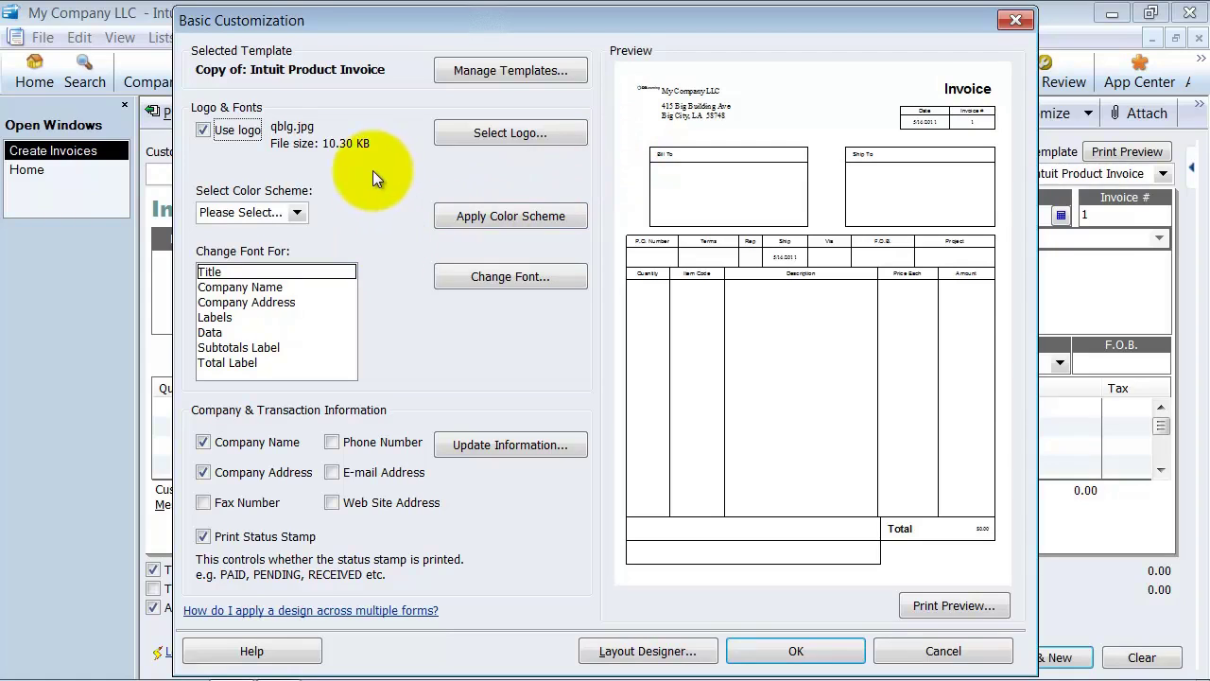
# Try the Maroon colour scheme, then settle on and apply Black
pyautogui.click(295, 212)
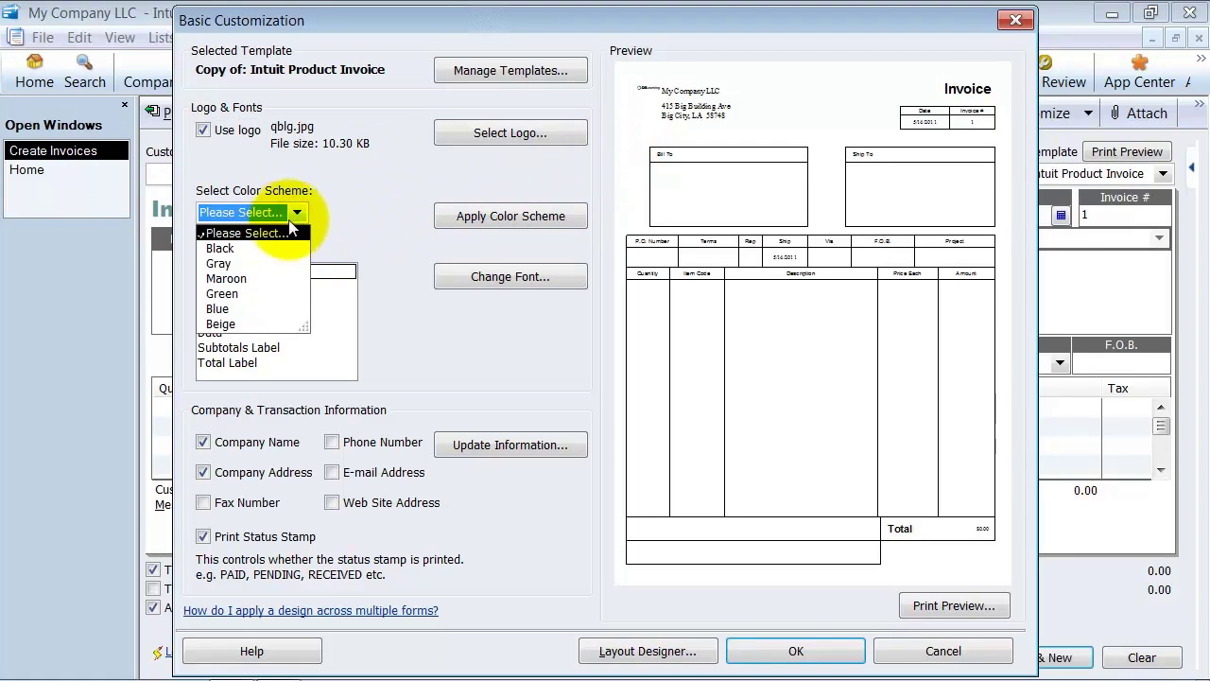
pyautogui.click(236, 278)
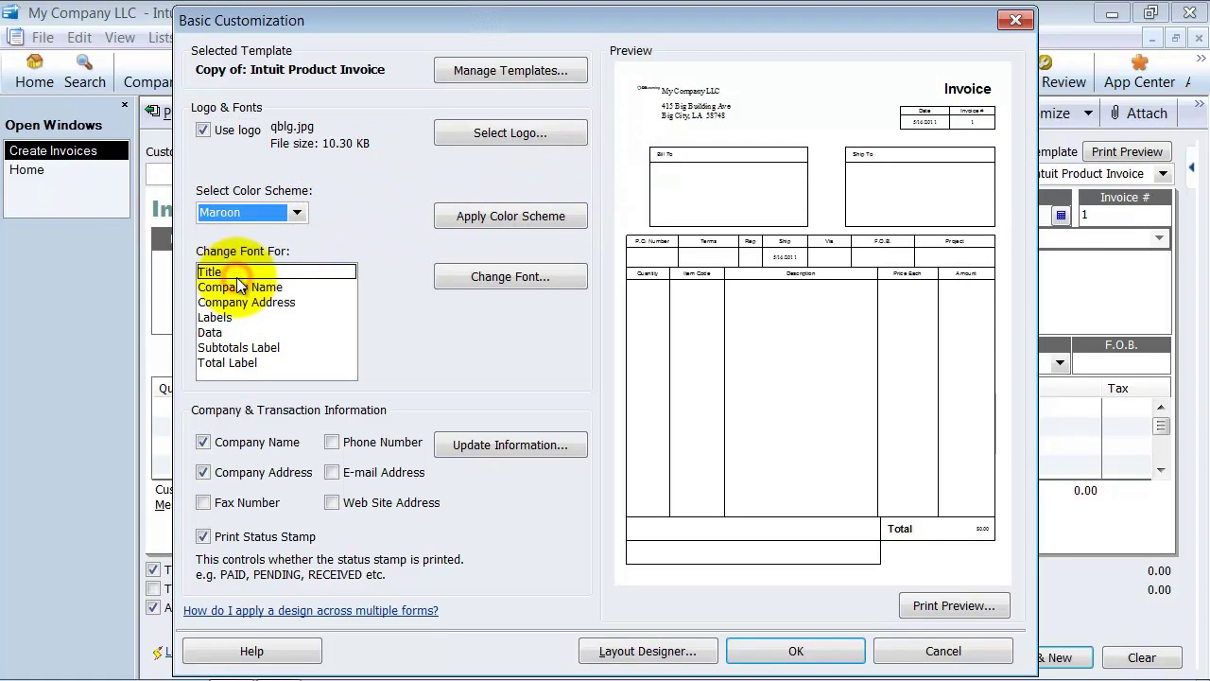
pyautogui.click(297, 213)
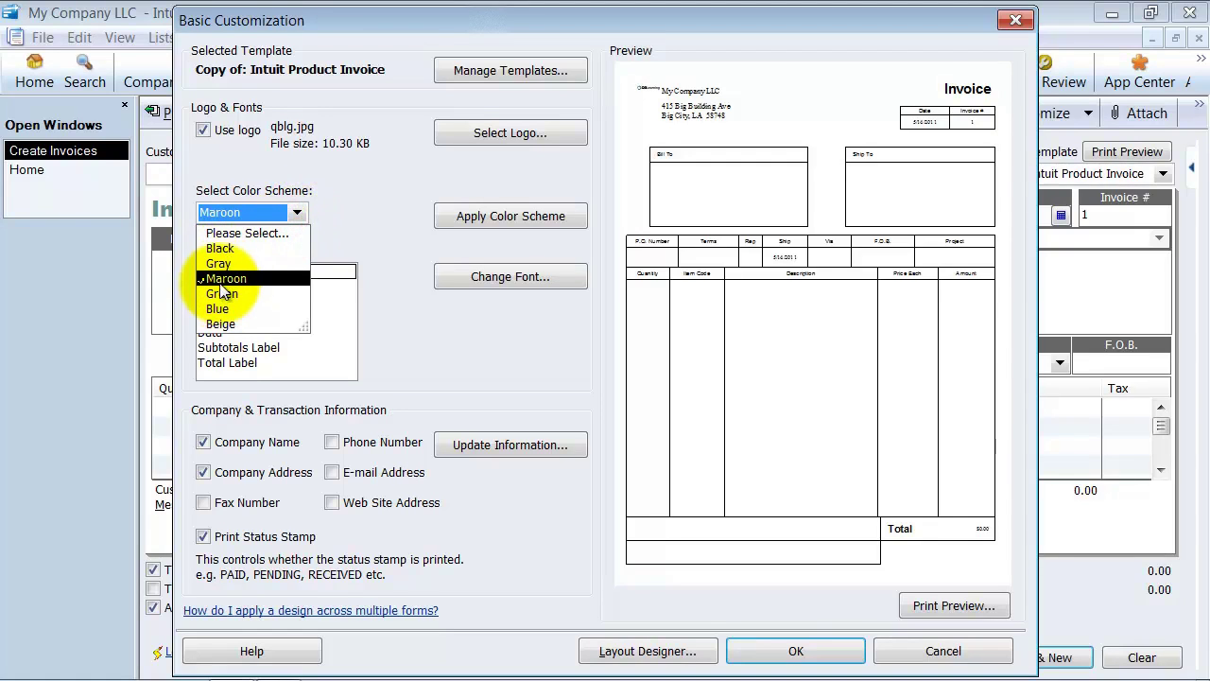
pyautogui.click(219, 247)
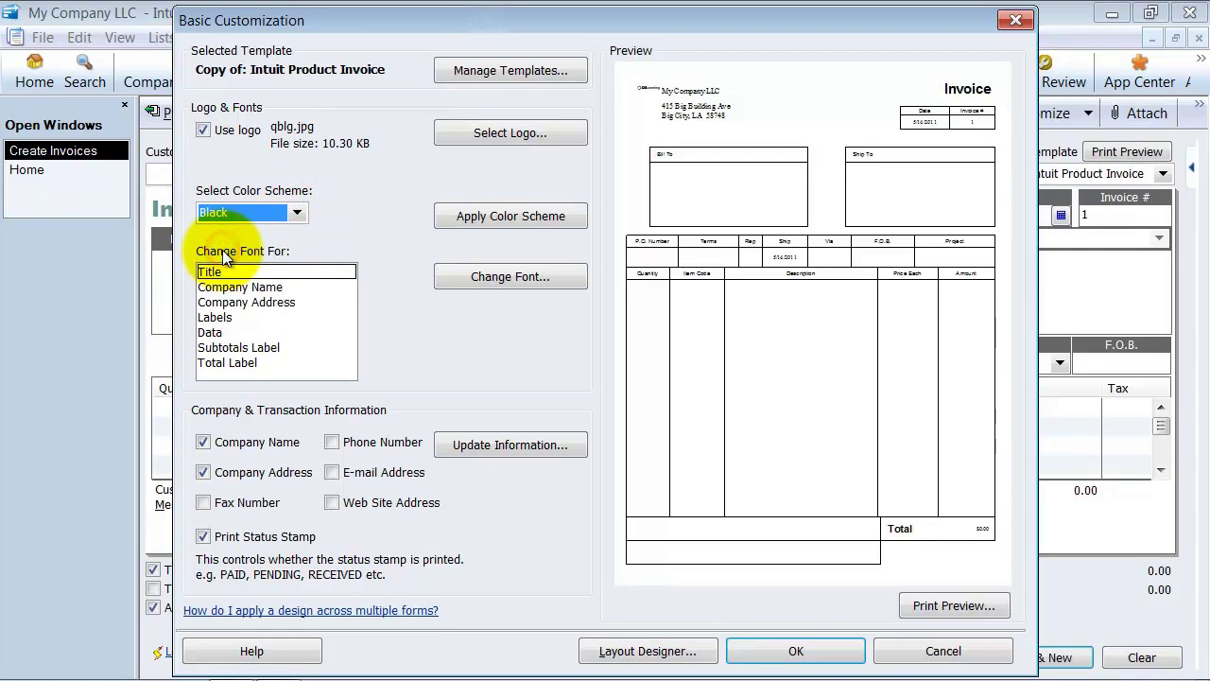
pyautogui.click(476, 212)
pyautogui.click(298, 212)
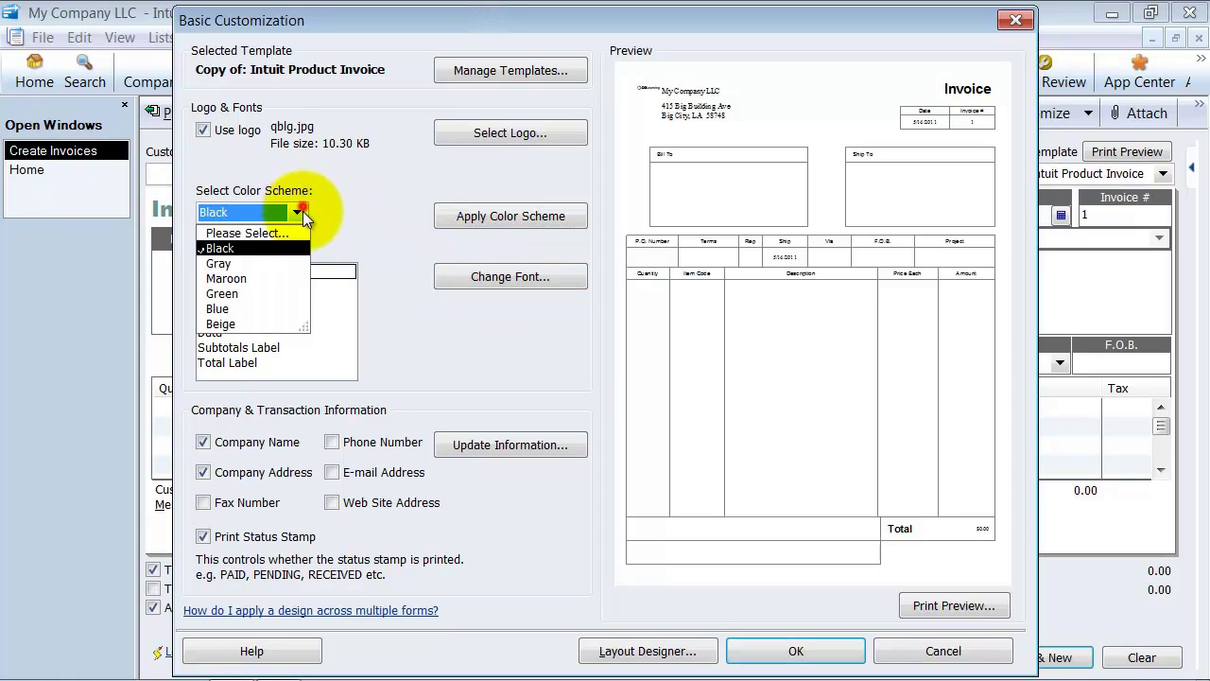
pyautogui.click(226, 278)
pyautogui.click(528, 216)
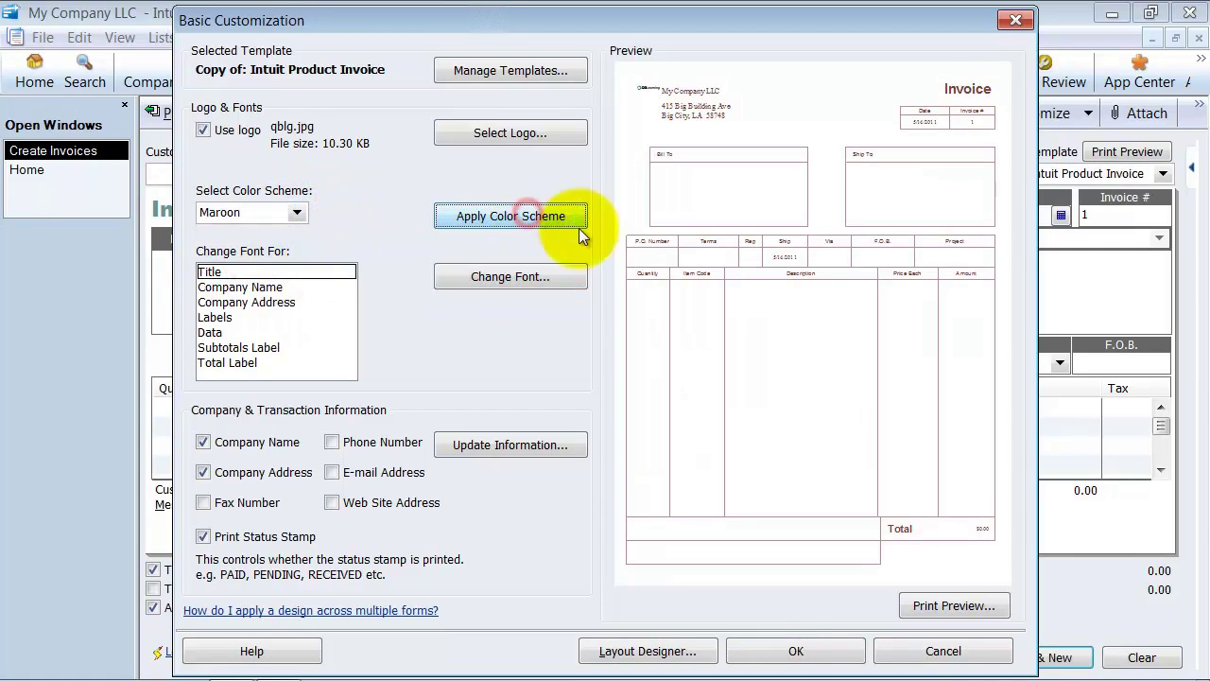
pyautogui.click(298, 213)
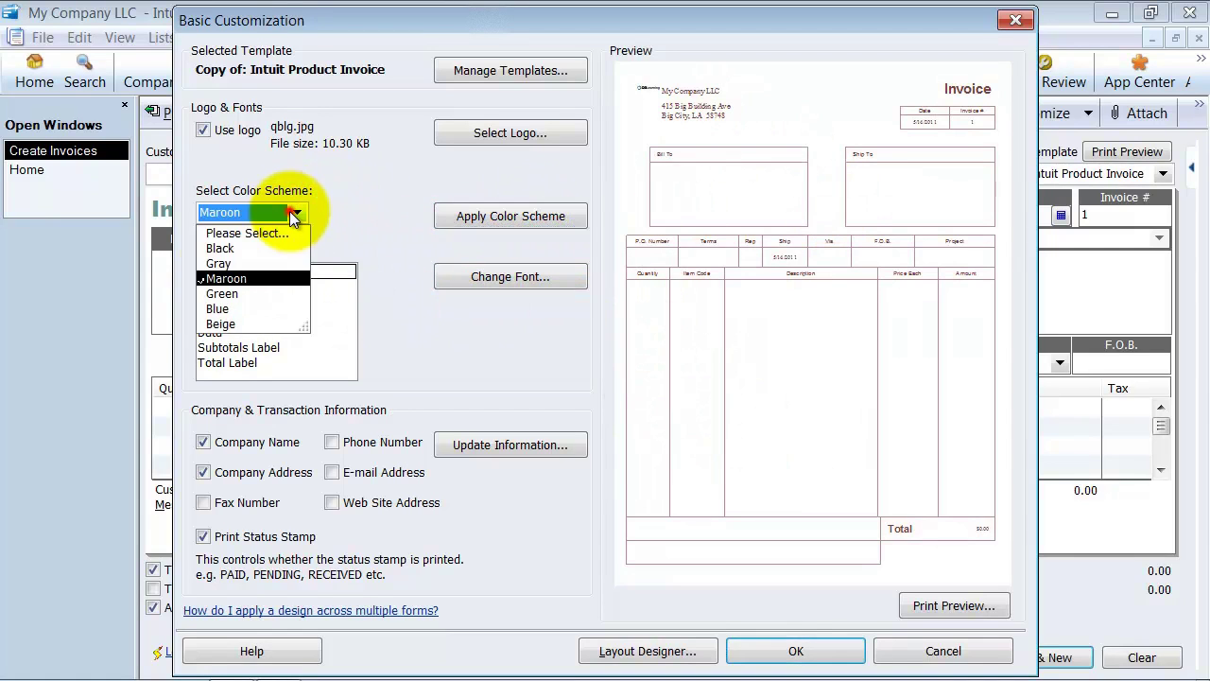
pyautogui.click(219, 248)
pyautogui.click(511, 218)
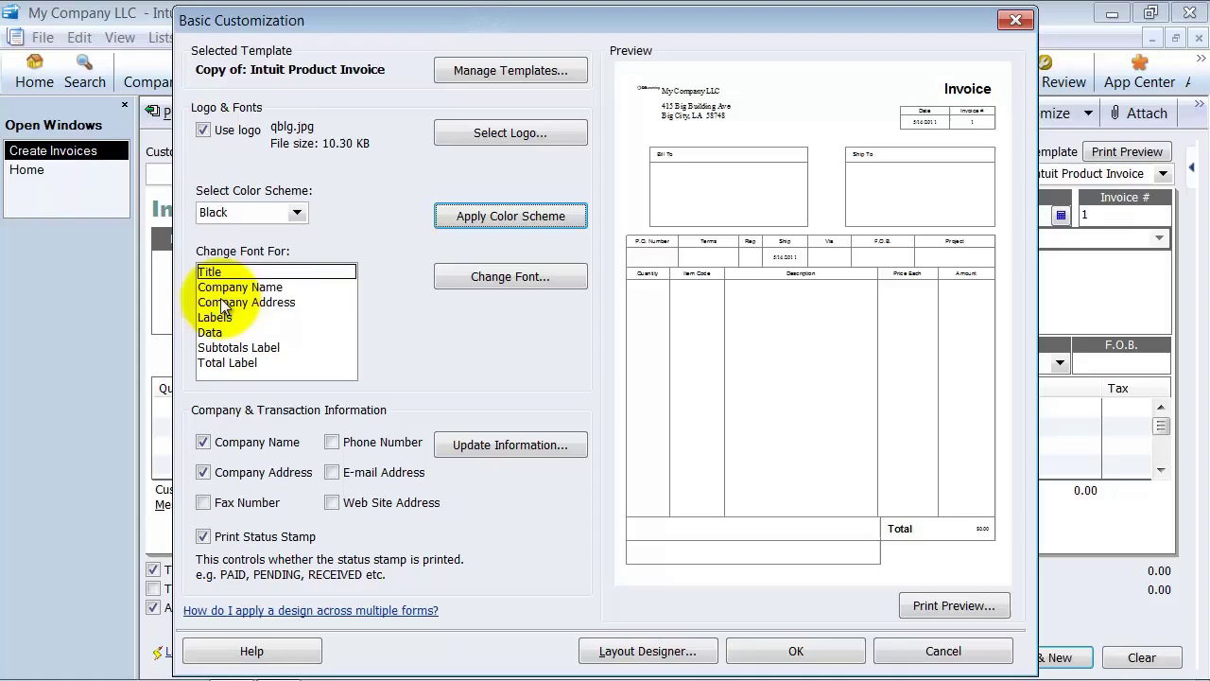
# Set the Company Name font to size 14 with underline
pyautogui.click(257, 287)
pyautogui.click(500, 274)
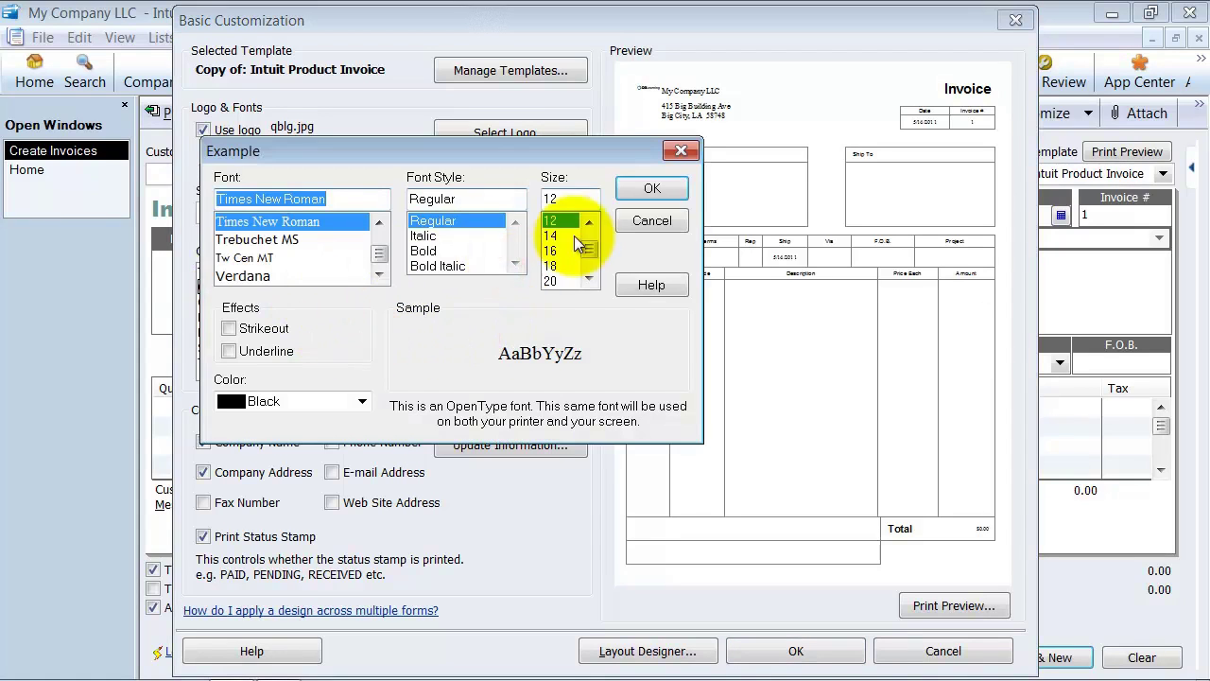
pyautogui.click(549, 235)
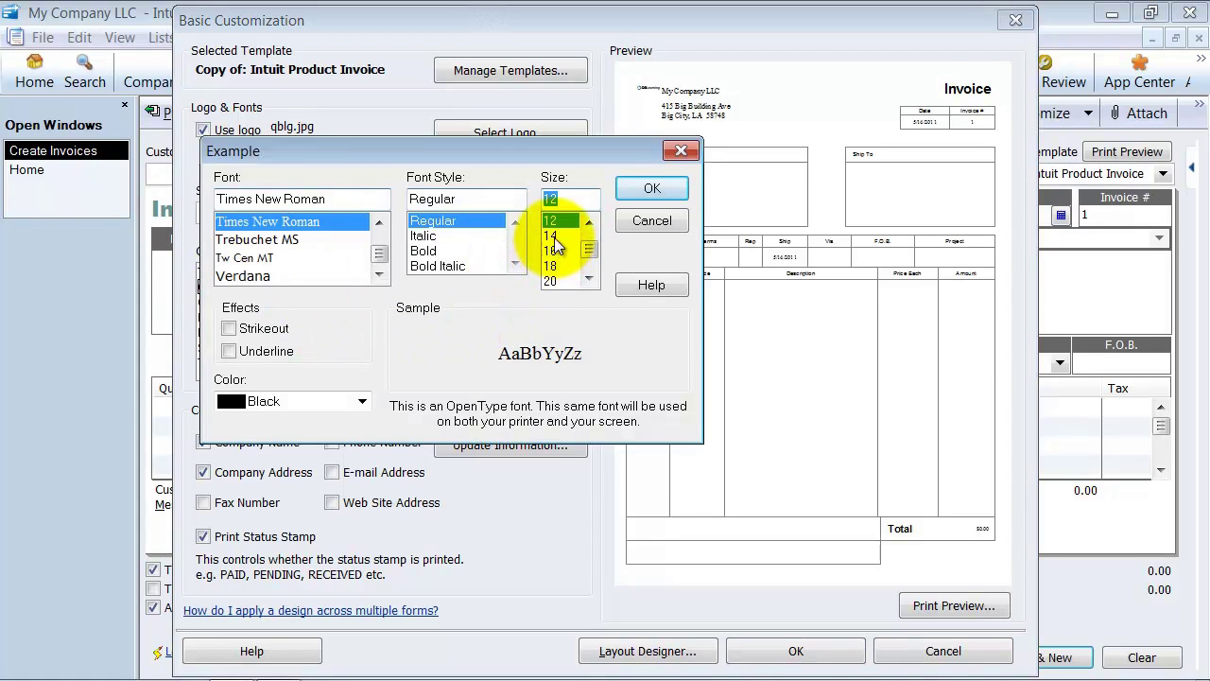
pyautogui.click(230, 351)
pyautogui.click(641, 192)
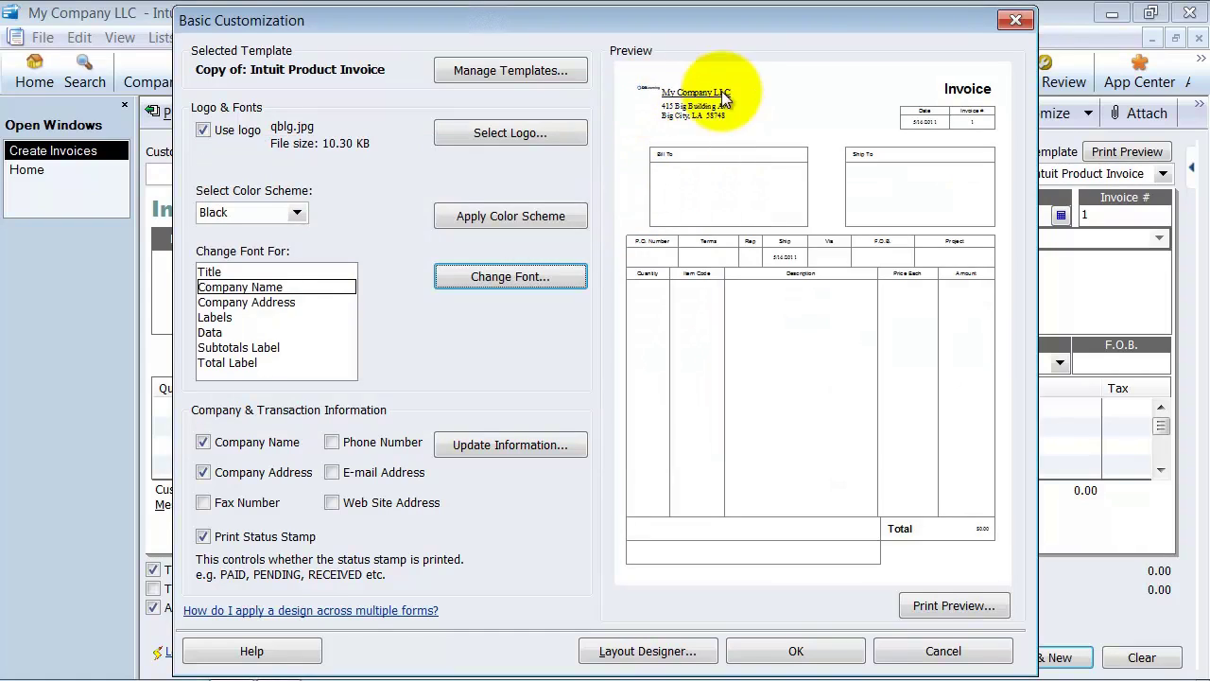
# Select the Company Address, Labels and Subtotals Label font targets in turn
pyautogui.click(282, 305)
pyautogui.click(213, 318)
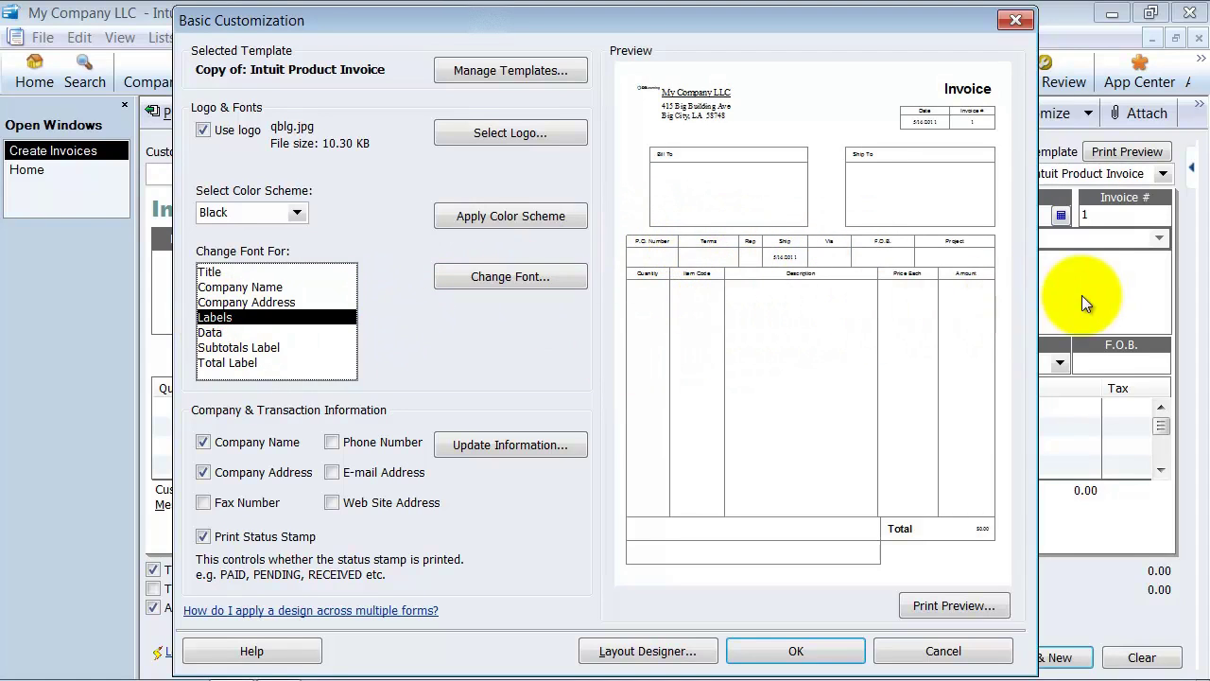
pyautogui.click(237, 347)
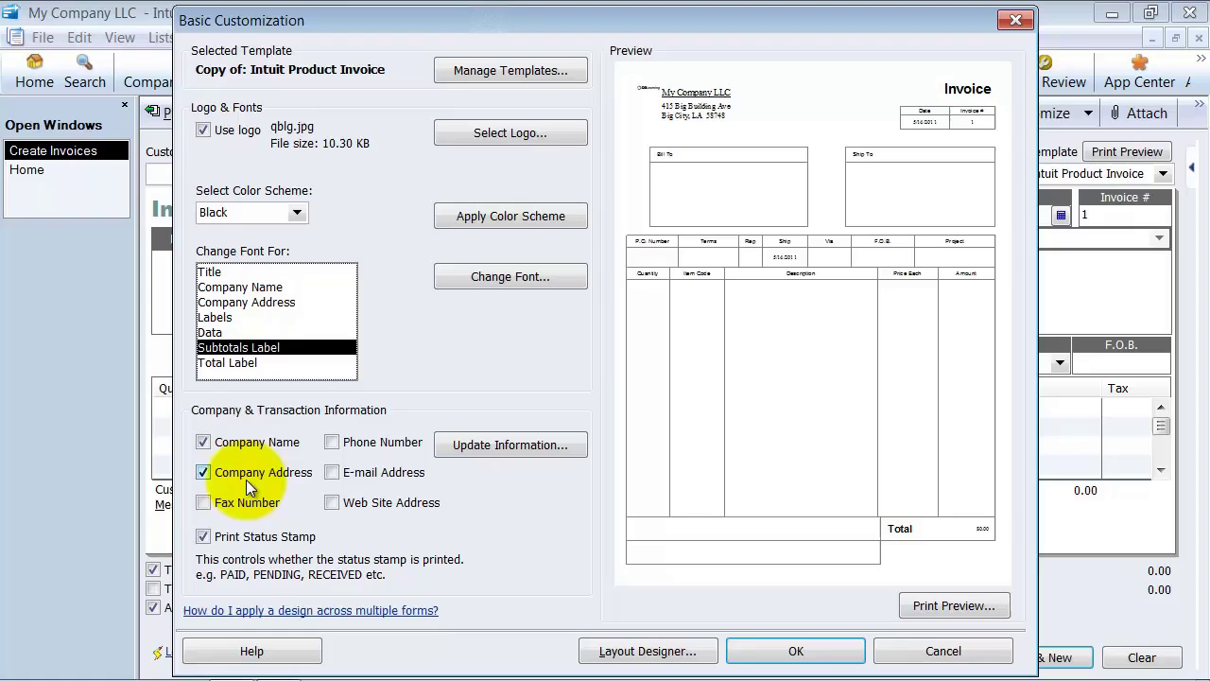
# Show the phone number, suppress the overlapping-fields message, and leave the e-mail address off
pyautogui.click(332, 441)
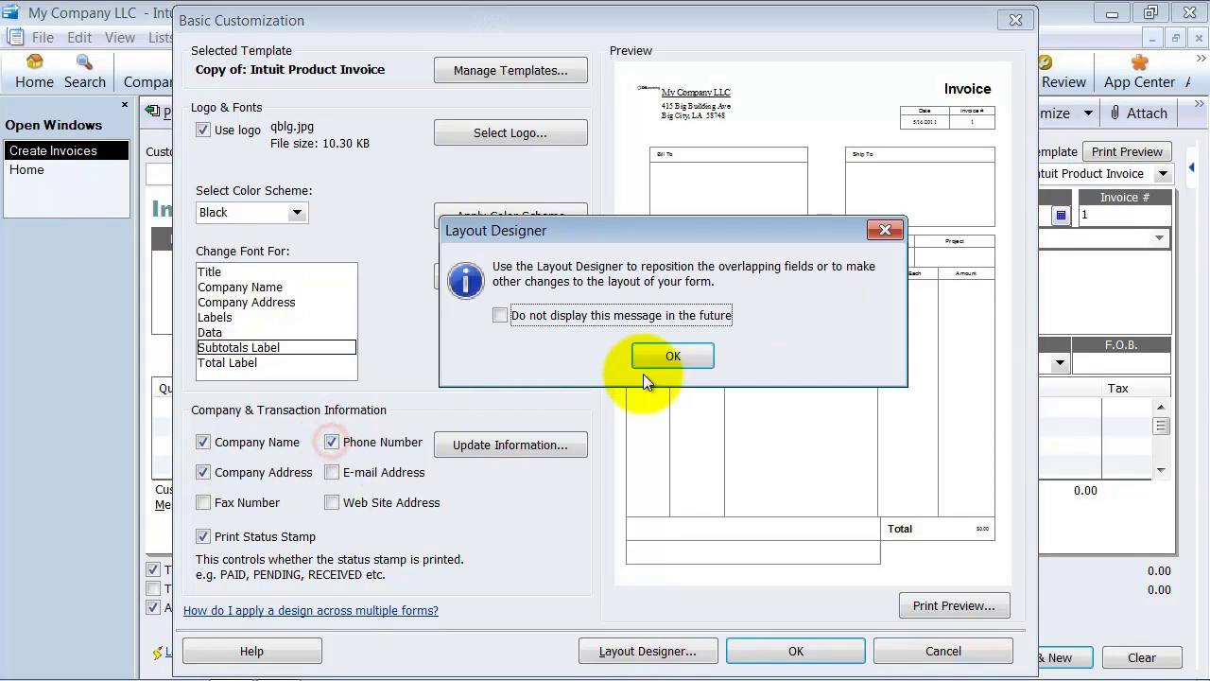
pyautogui.click(608, 318)
pyautogui.click(676, 363)
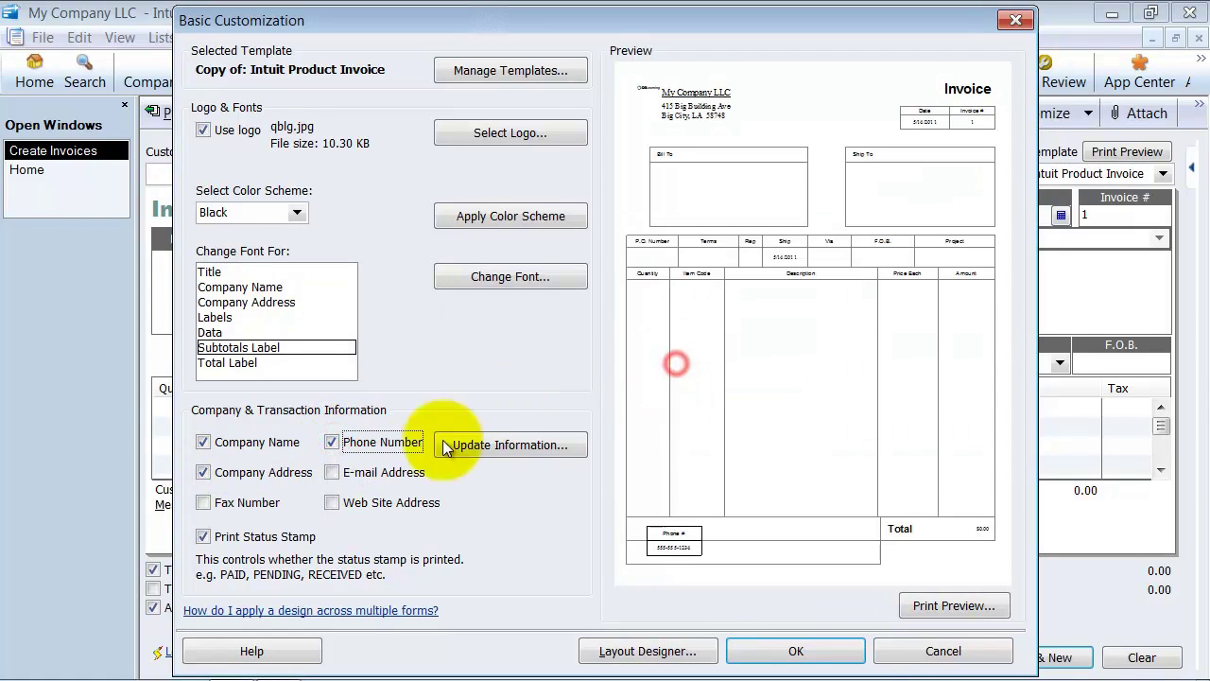
pyautogui.click(332, 473)
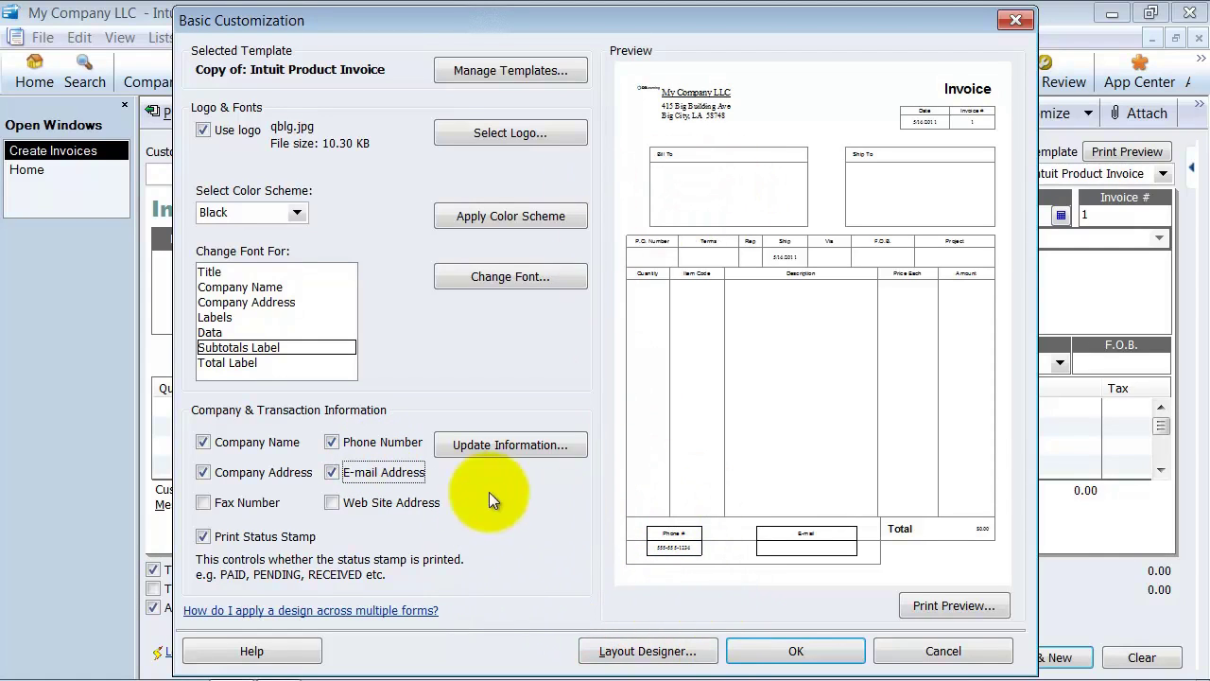
pyautogui.click(331, 473)
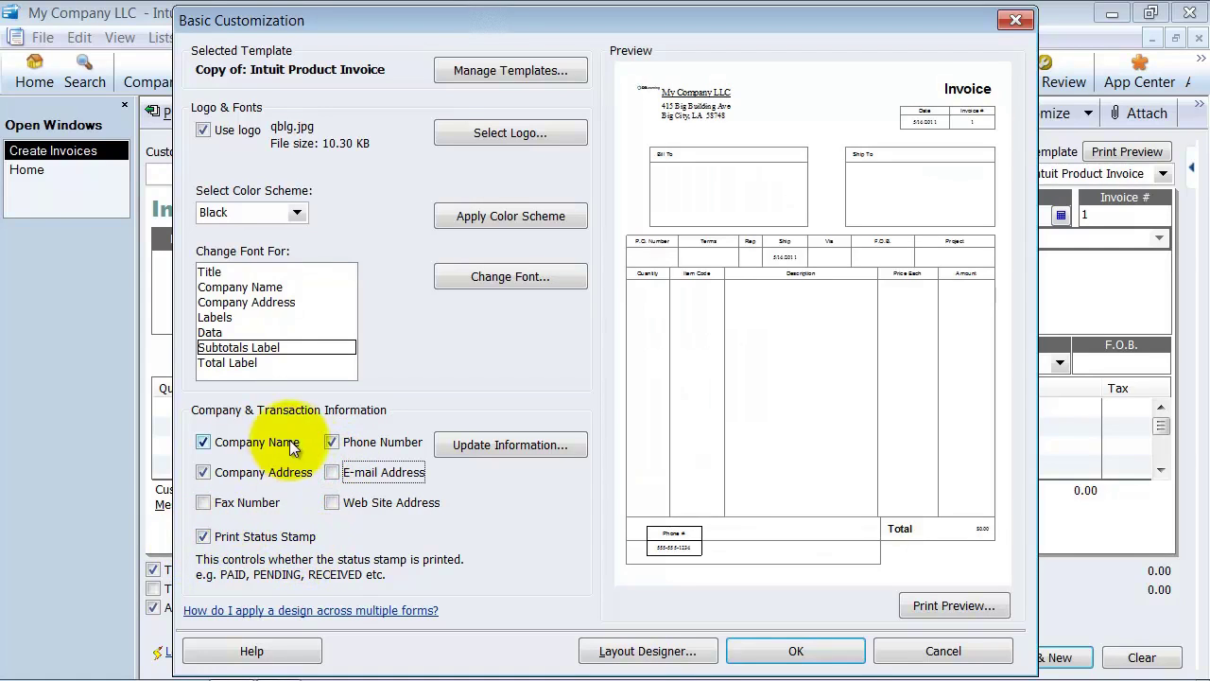